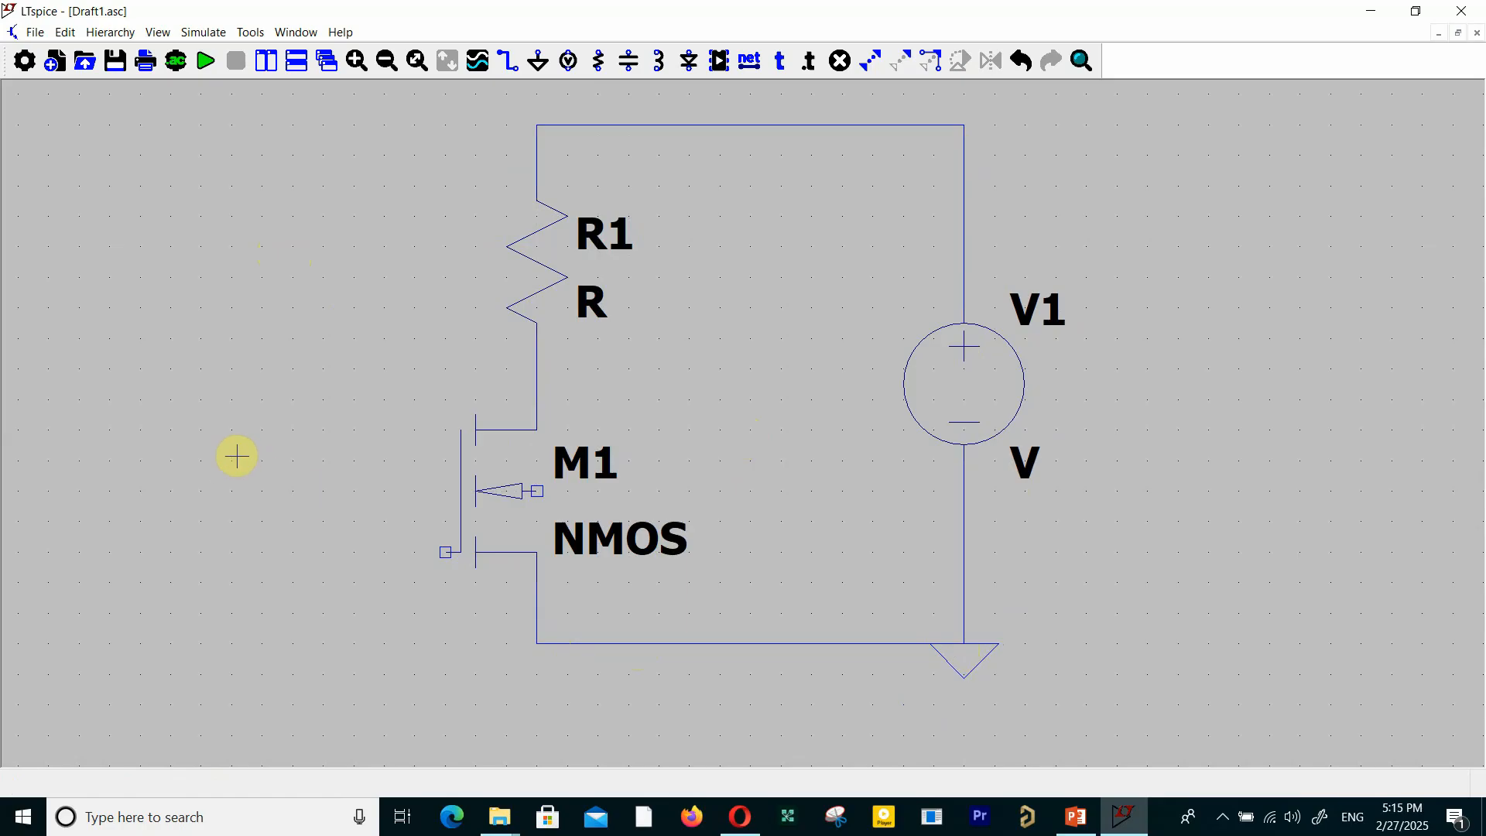
Step: Wire M1's gate to the node between R1 and its drain, and connect M1's body terminal to its source
key("F3")
left_click(446, 552)
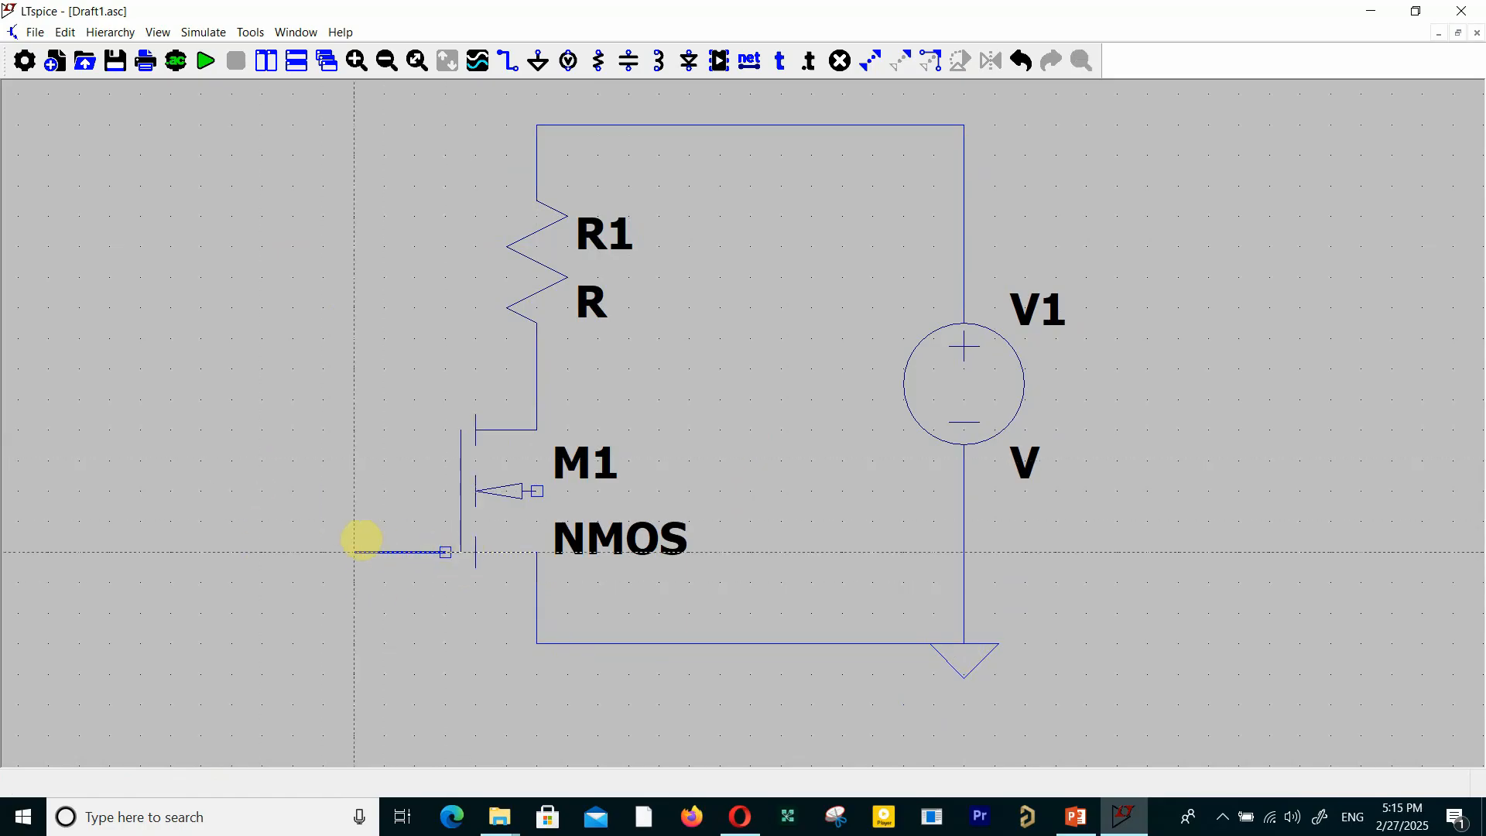
left_click(353, 369)
left_click(537, 368)
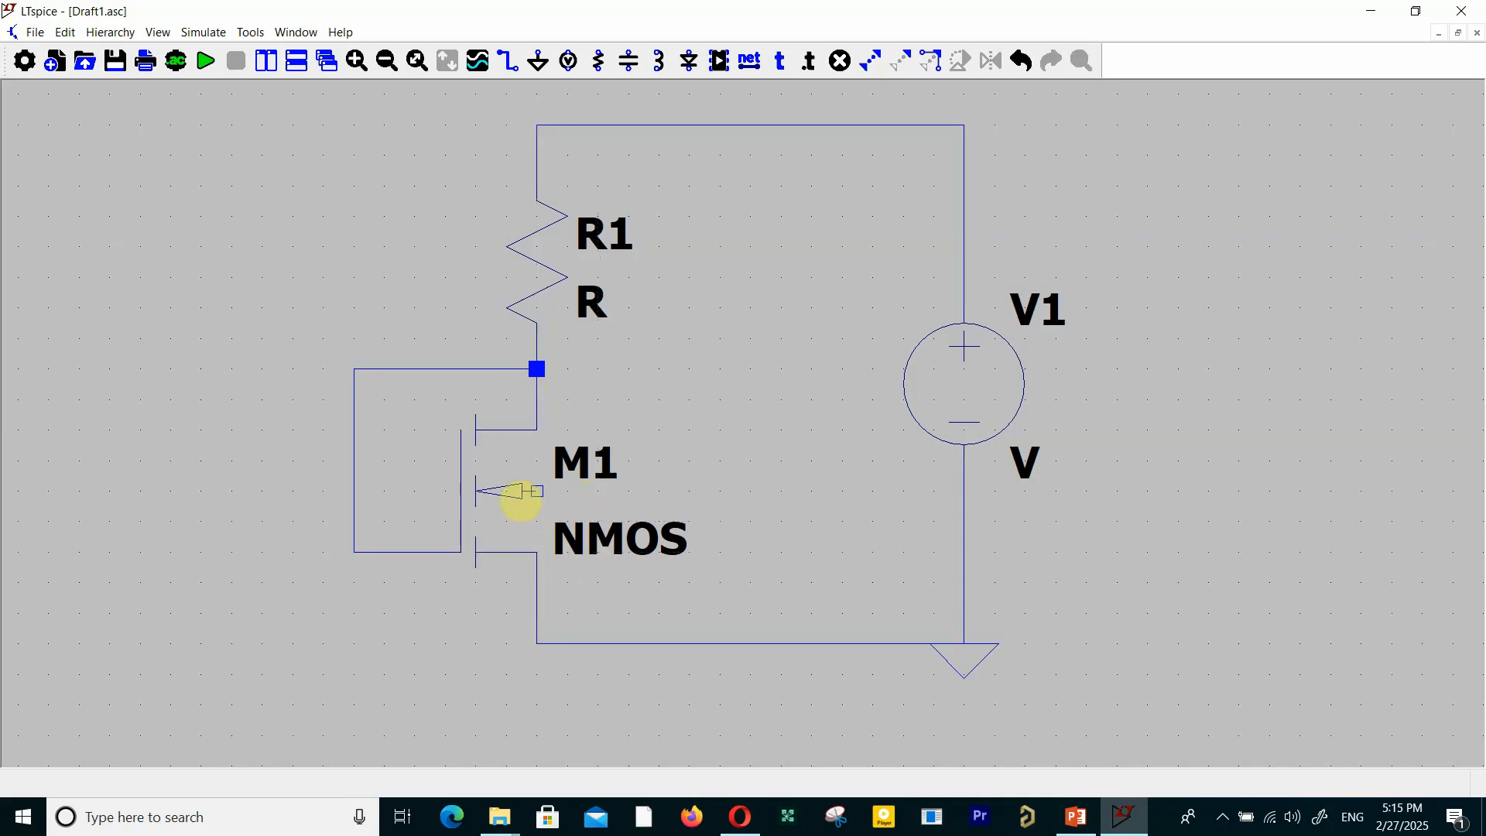
left_click(537, 550)
key("Escape")
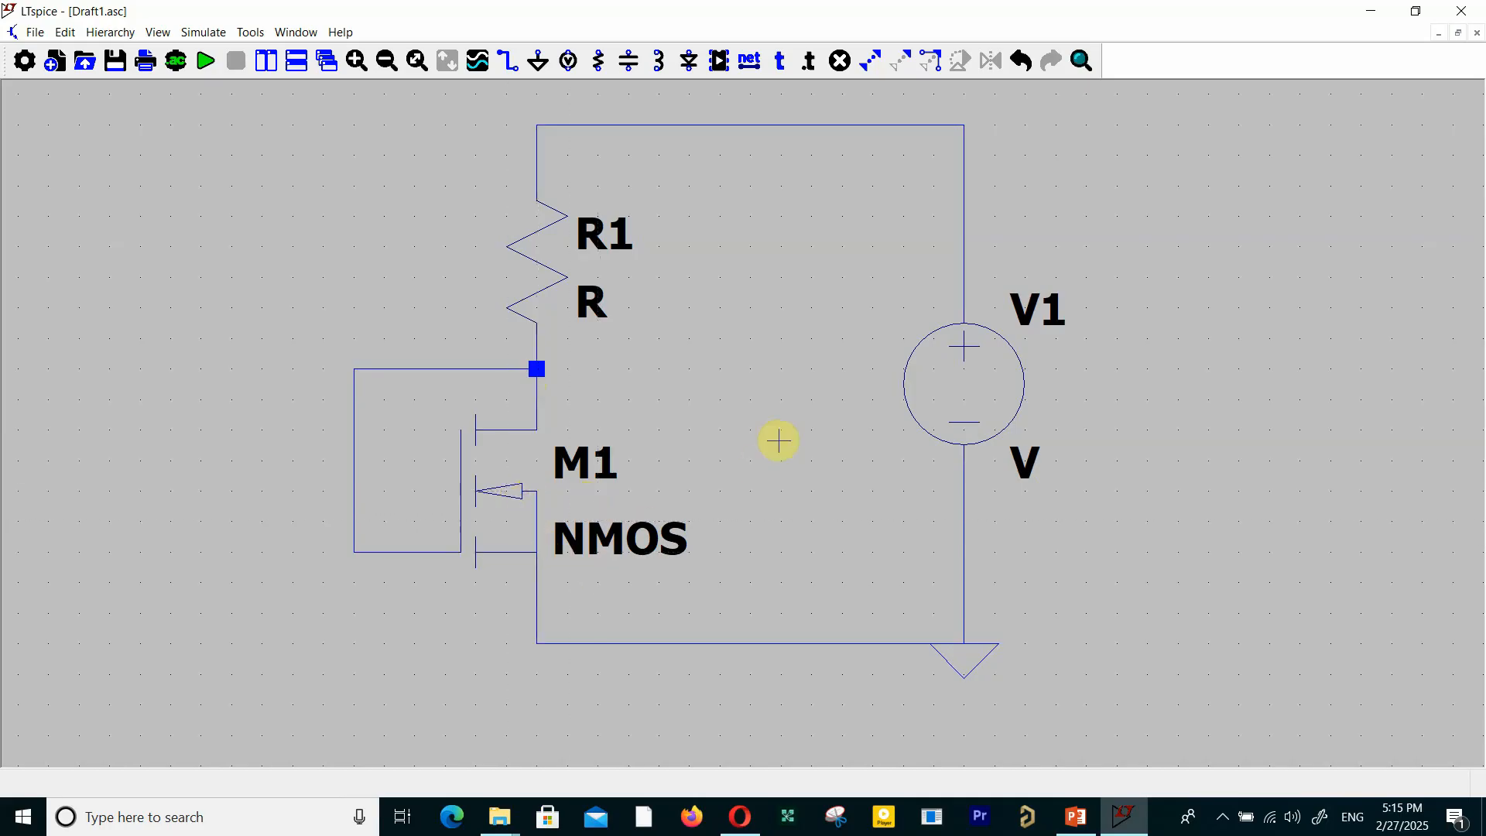
Step: Set the DC value of voltage source V1 to 1.8 V
right_click(964, 402)
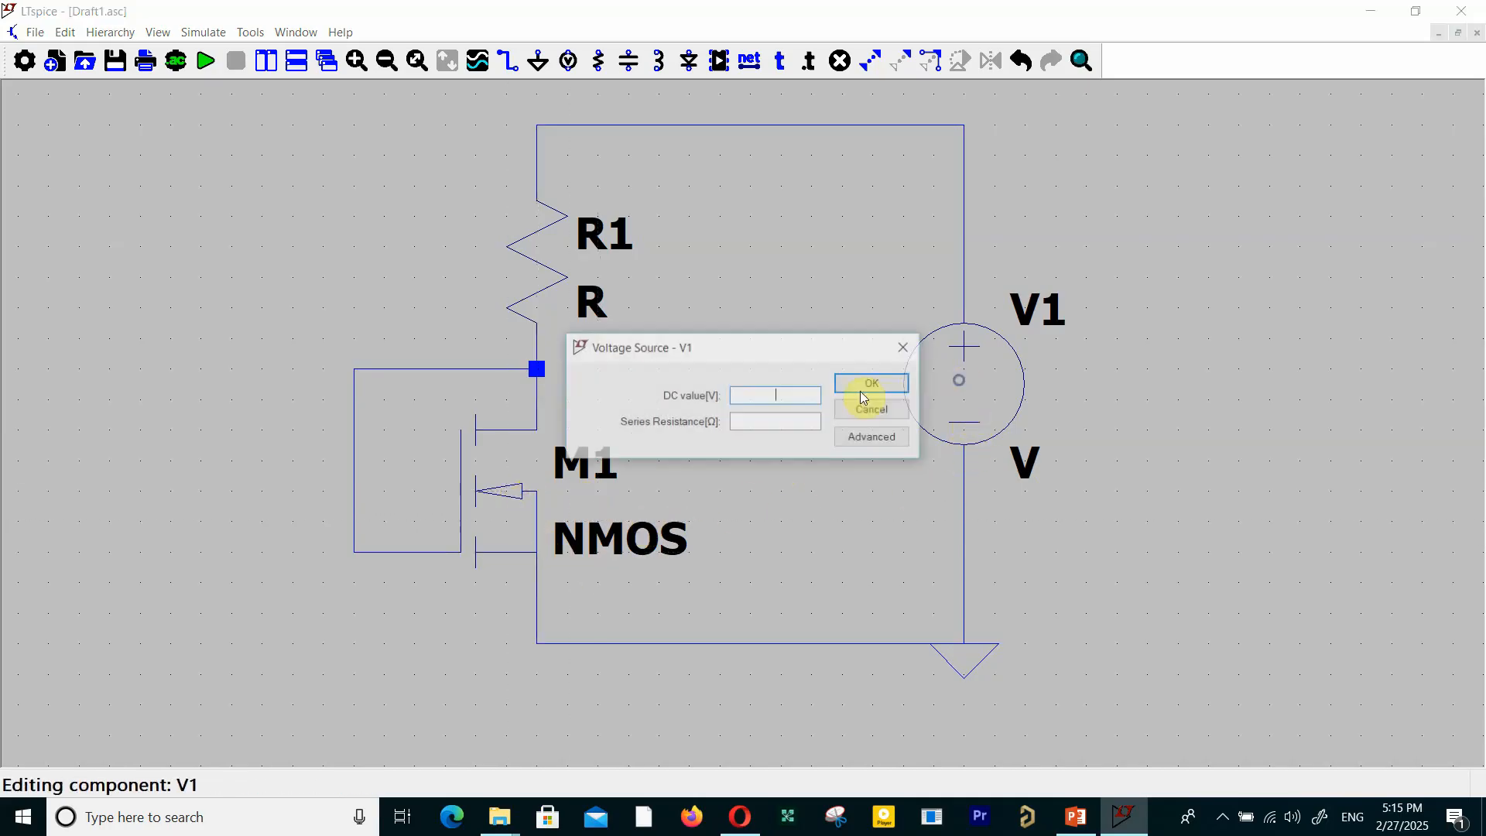
type("1.8")
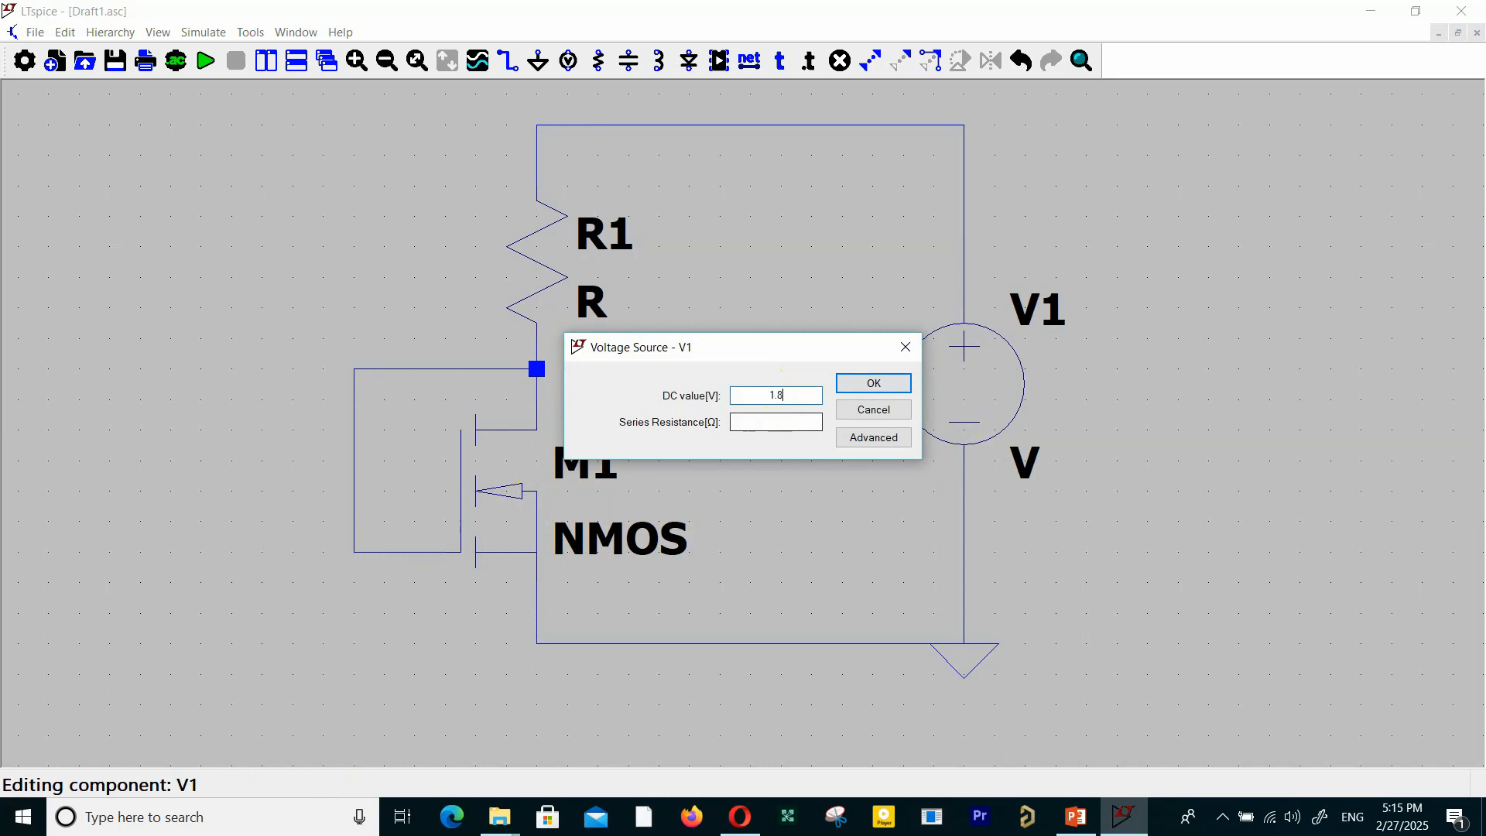
key("Return")
Step: Set the resistance of R1 to 5.5k
right_click(555, 281)
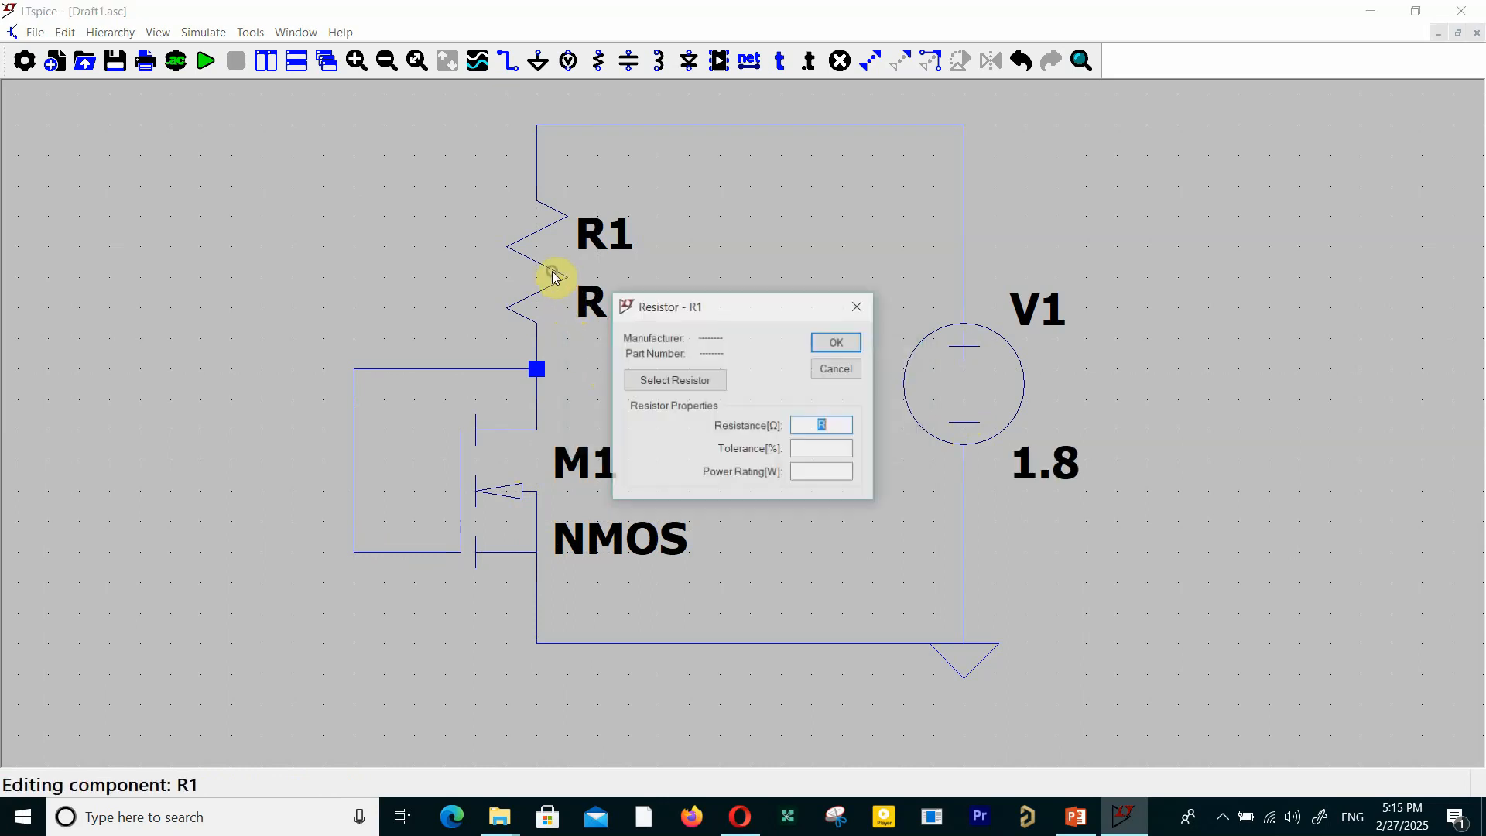
type("5.5")
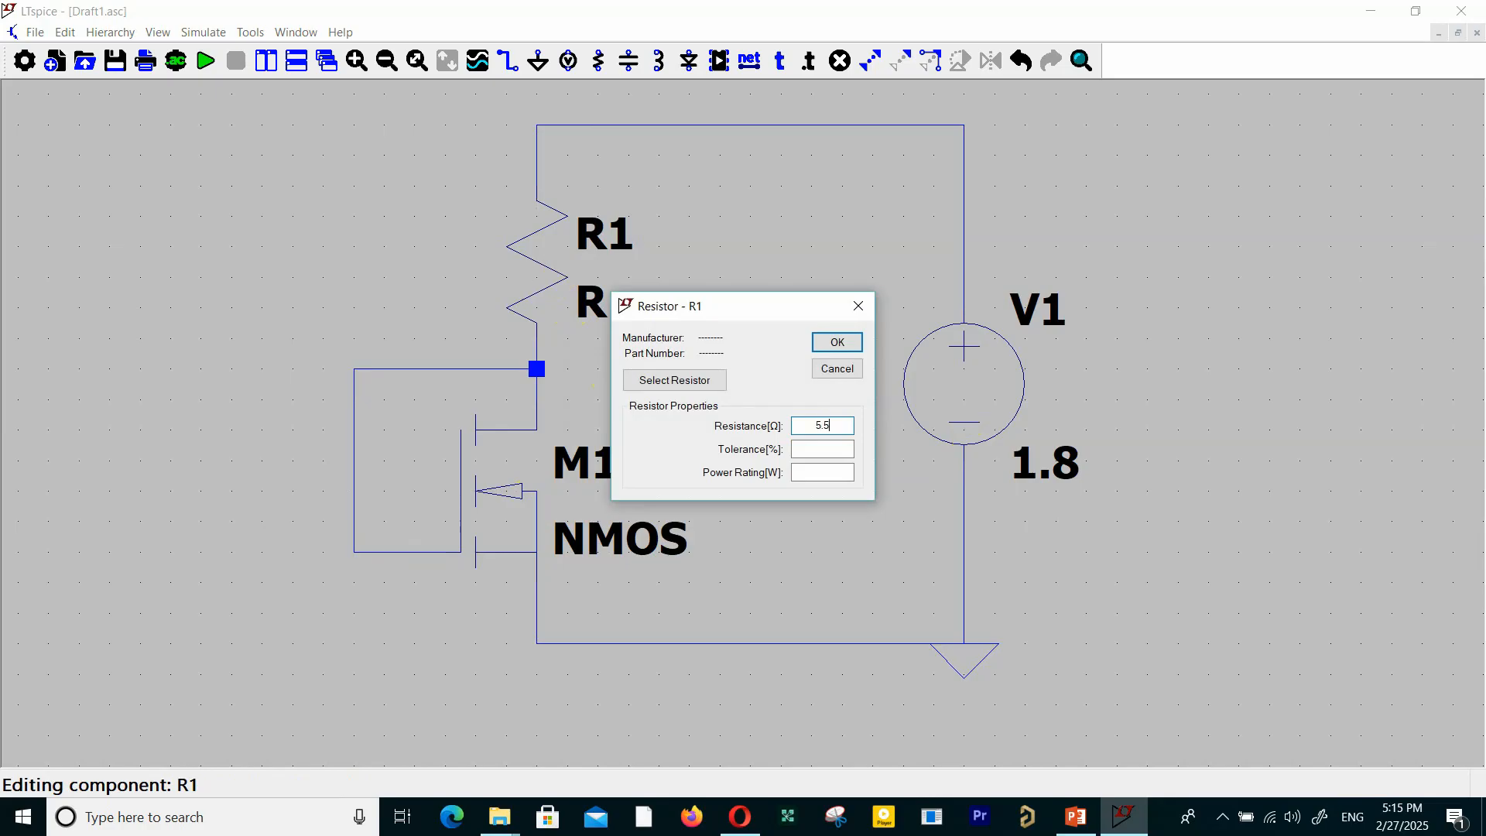
type("k")
key("Return")
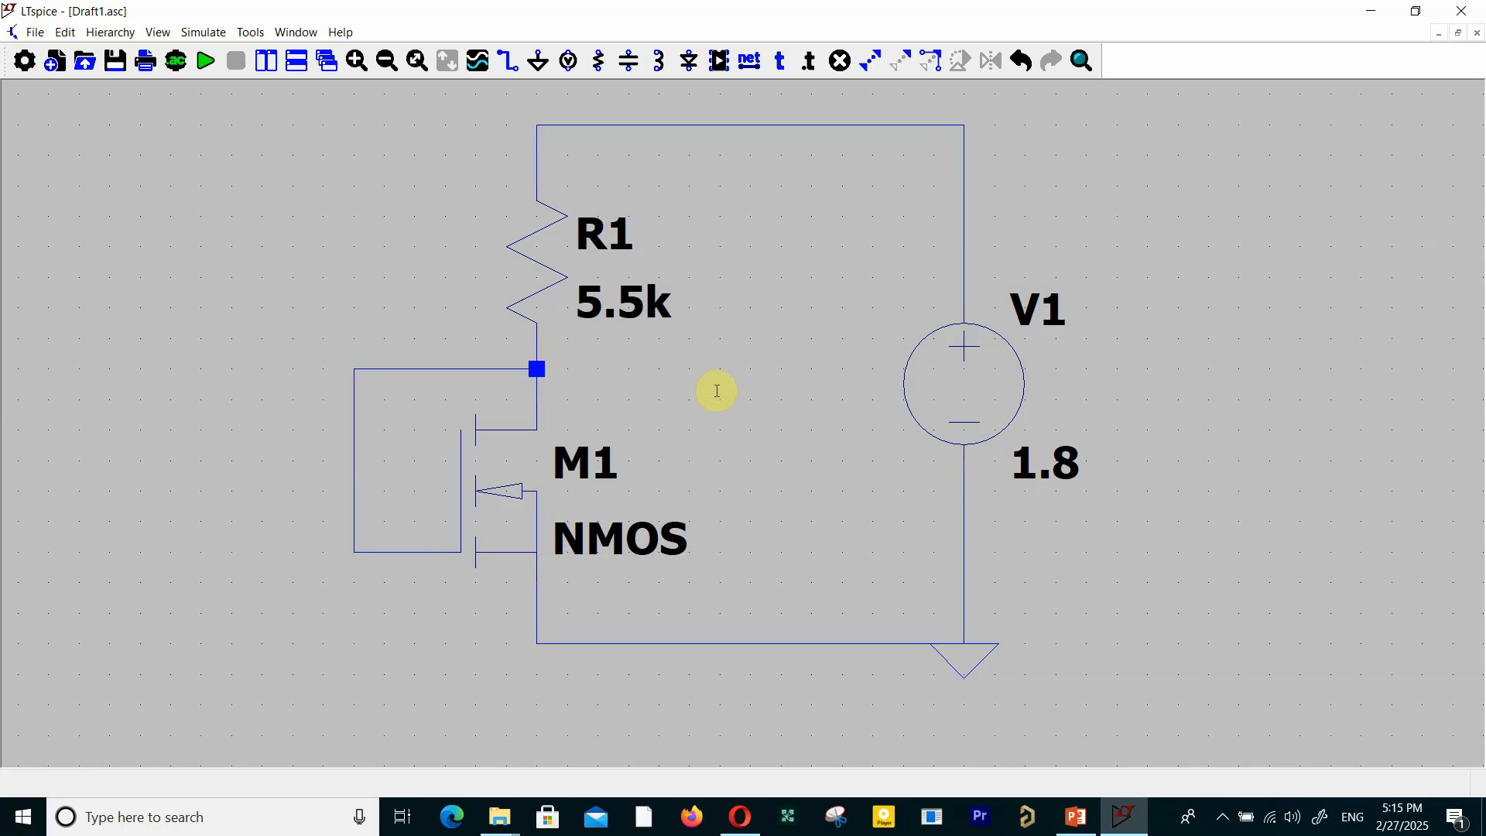
Step: Place the SPICE directive ".model MyNMOS nmos(kp=180u vt0=0.4 lambda=0)" above the circuit
key("s")
type(".model")
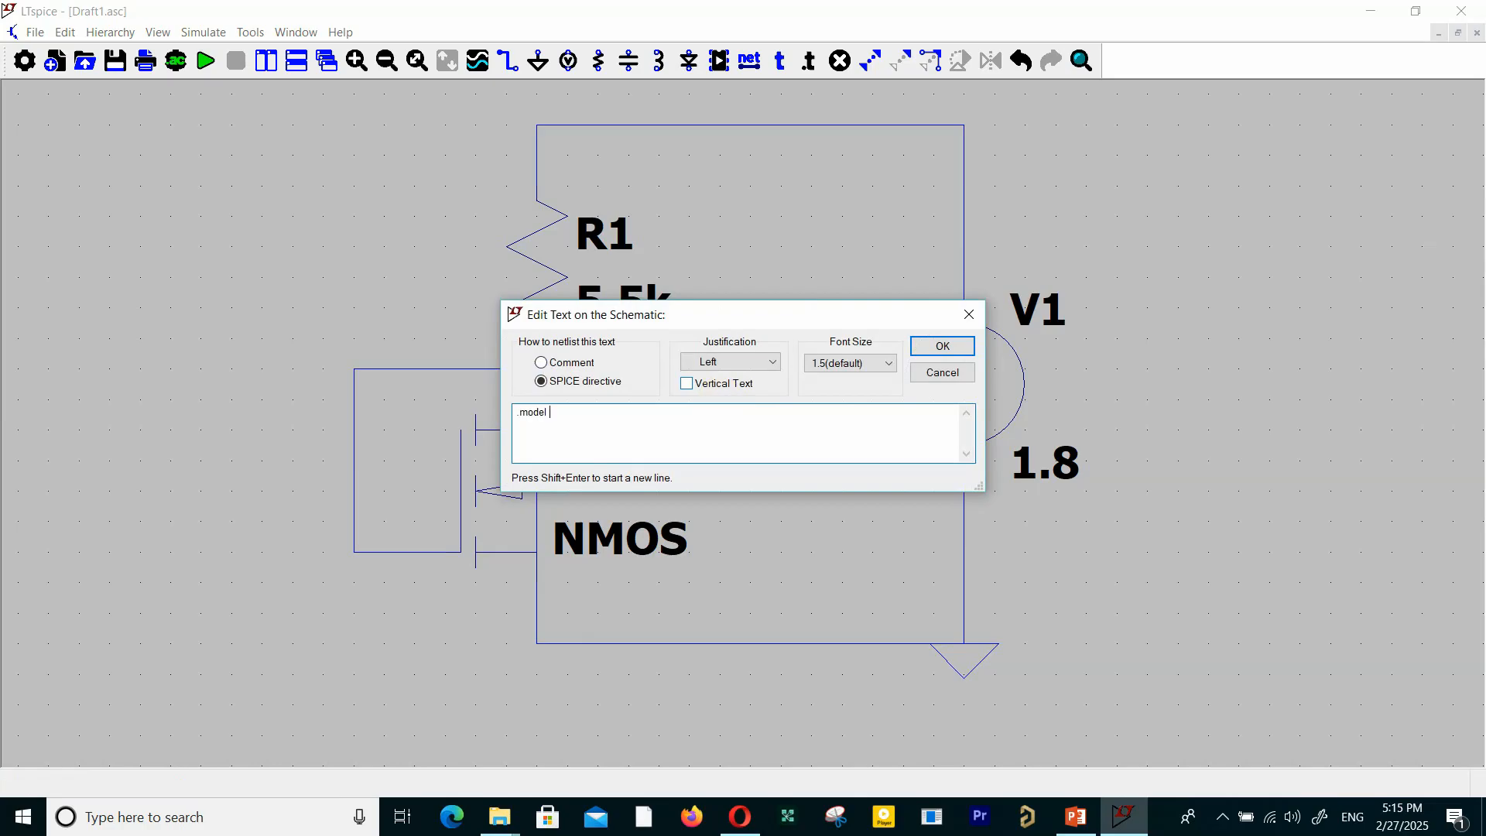
type(" MyNMOS nmos(kp=180u vt0=0.4")
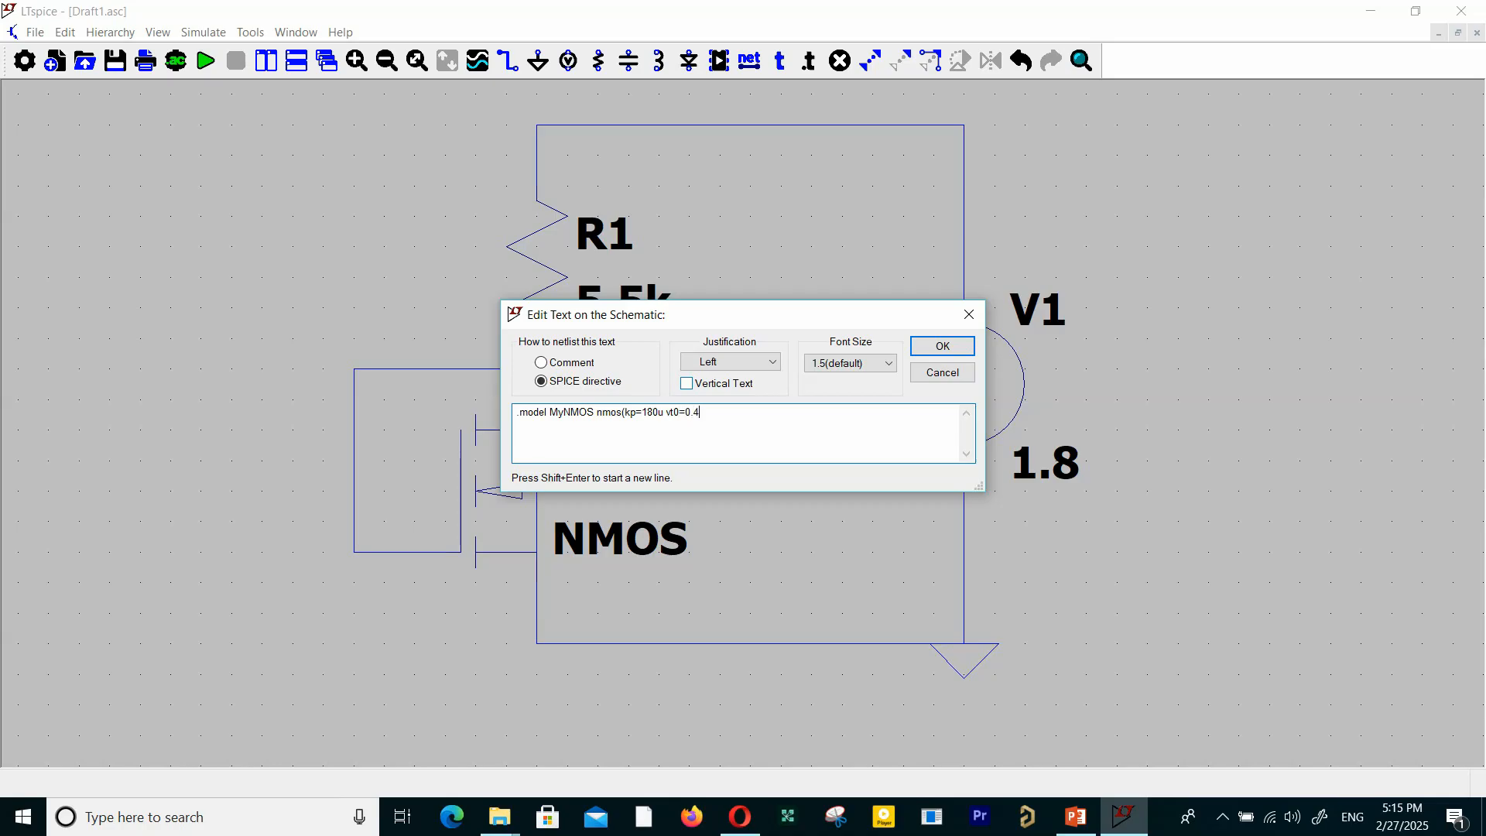
type(" lambda=0")
key("Return")
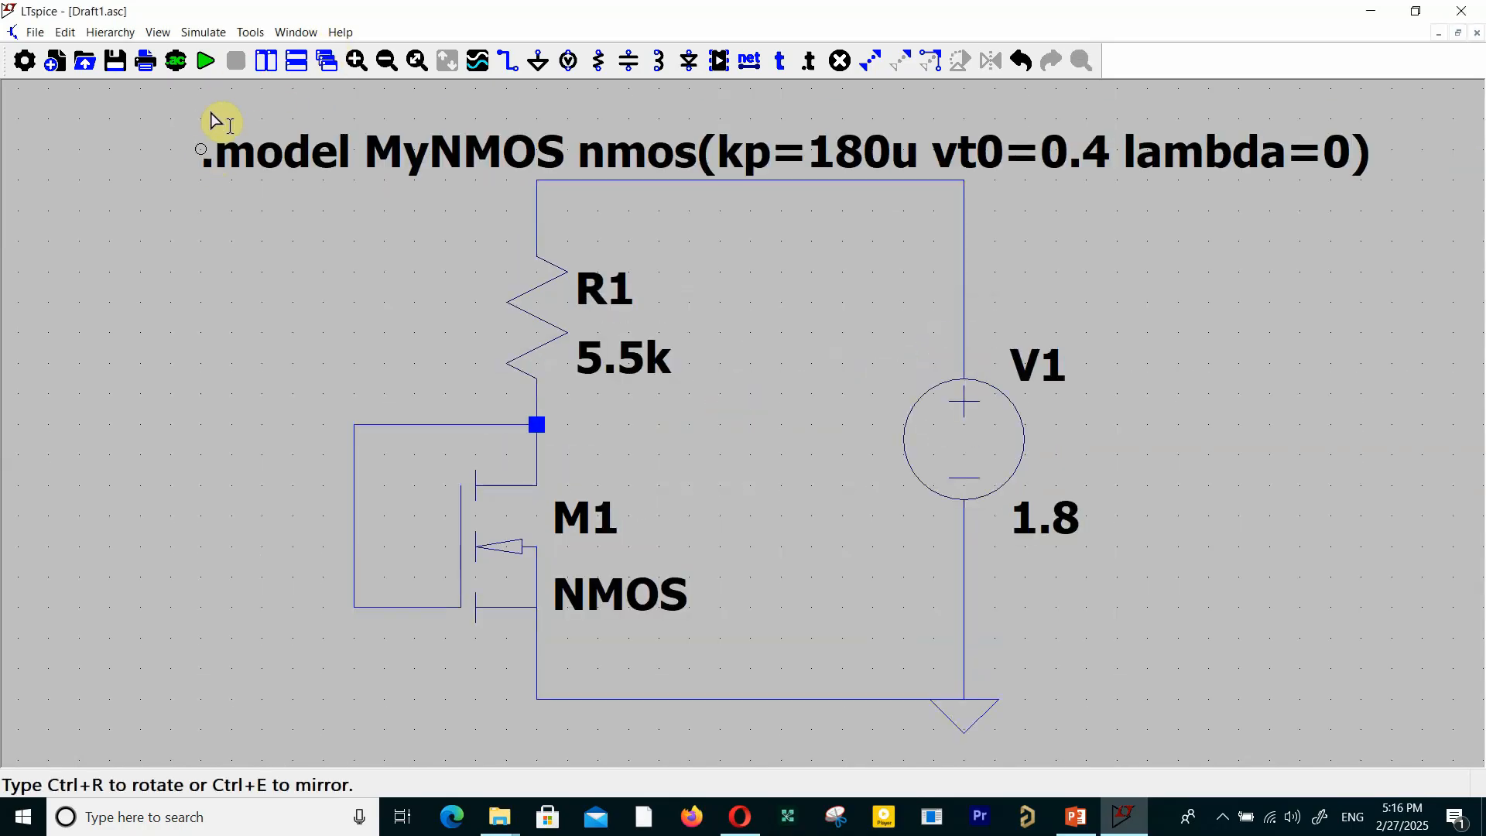
left_click(266, 166)
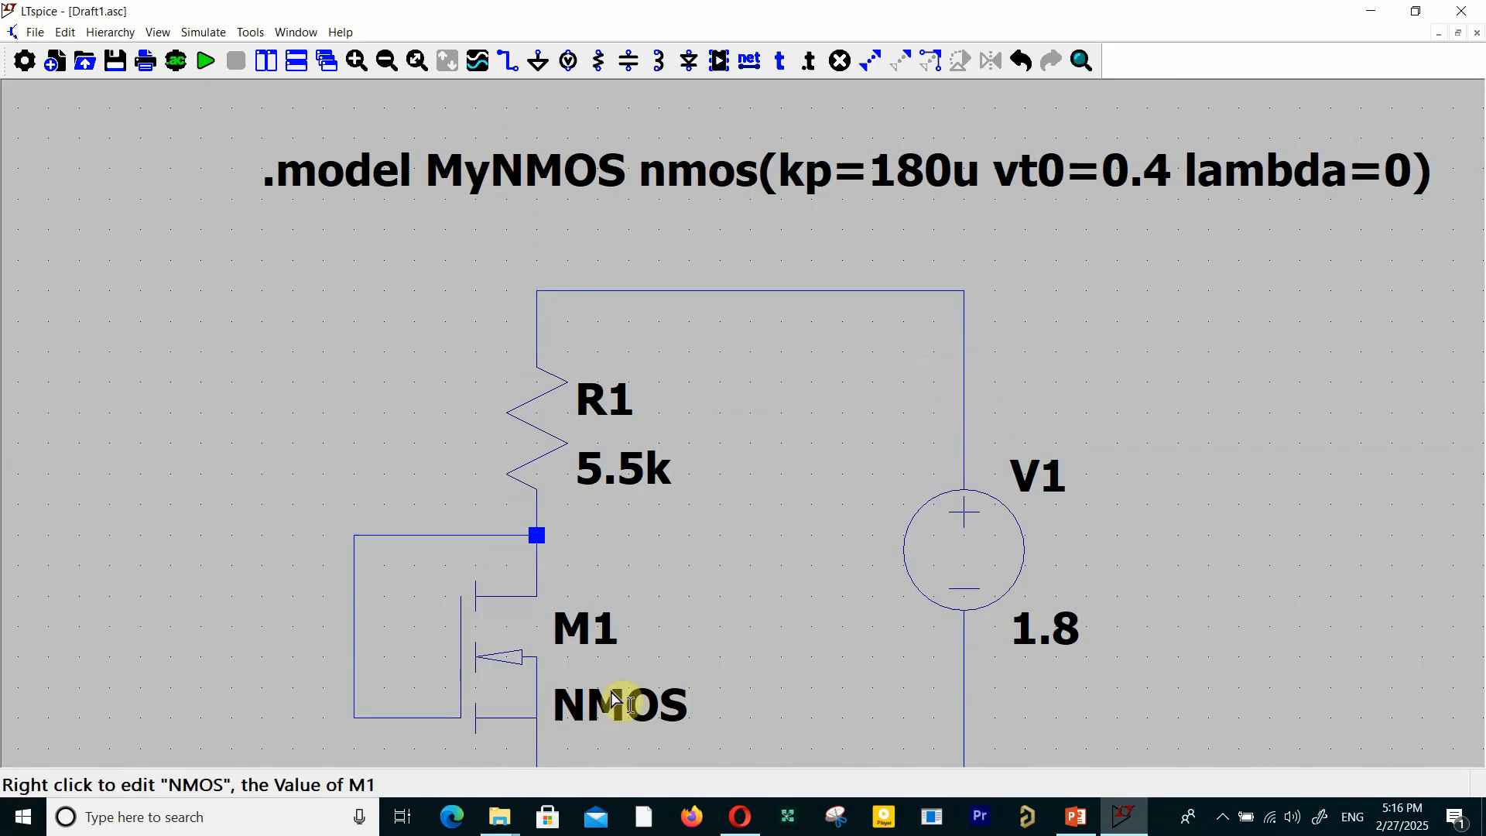
Step: Assign the model name MyNMOS to transistor M1, with a length of 1u and a width of 25u
right_click(516, 663)
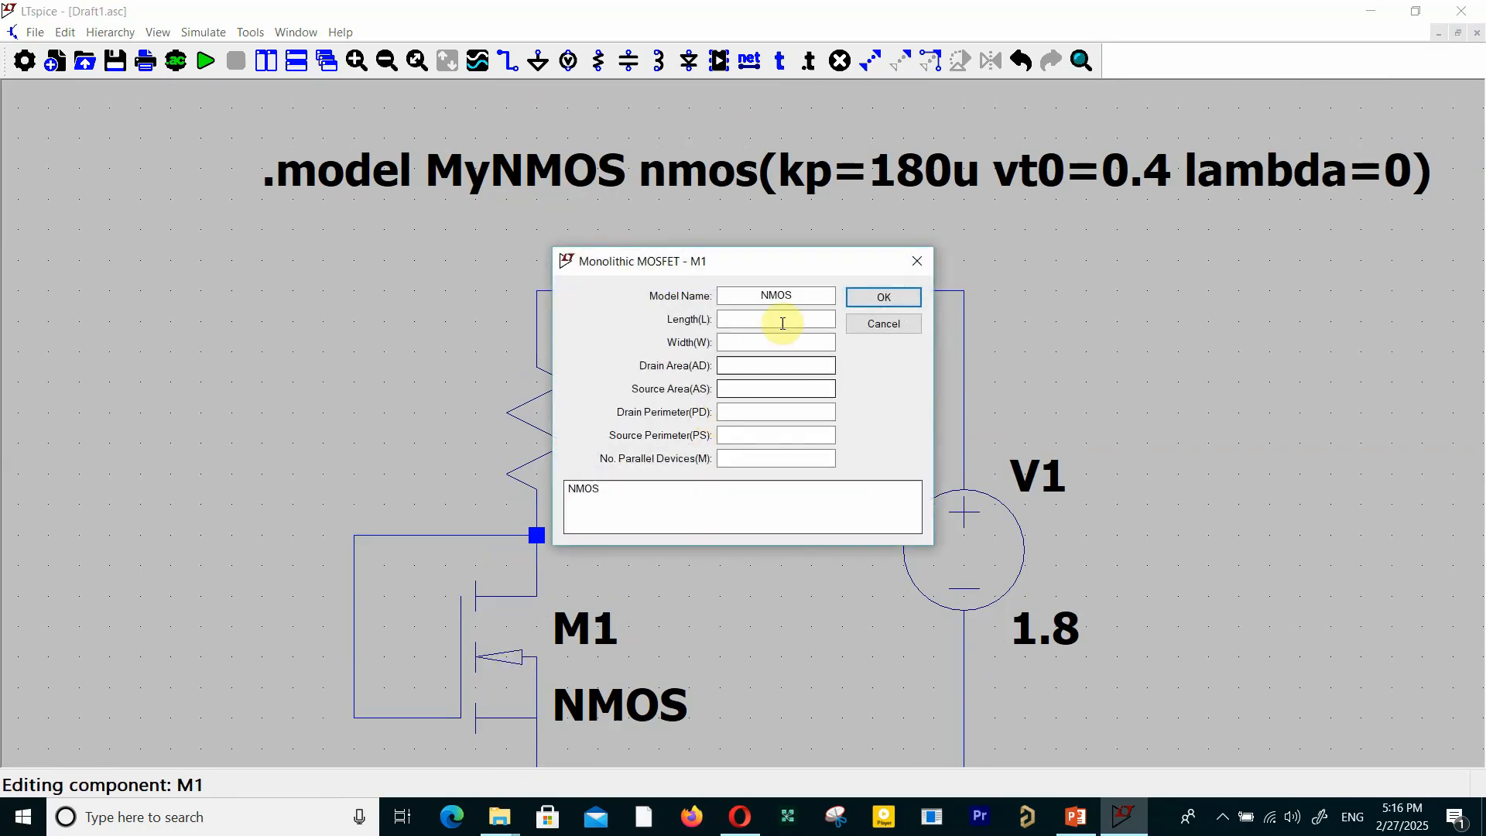
left_click(743, 296)
type("My")
left_click(798, 319)
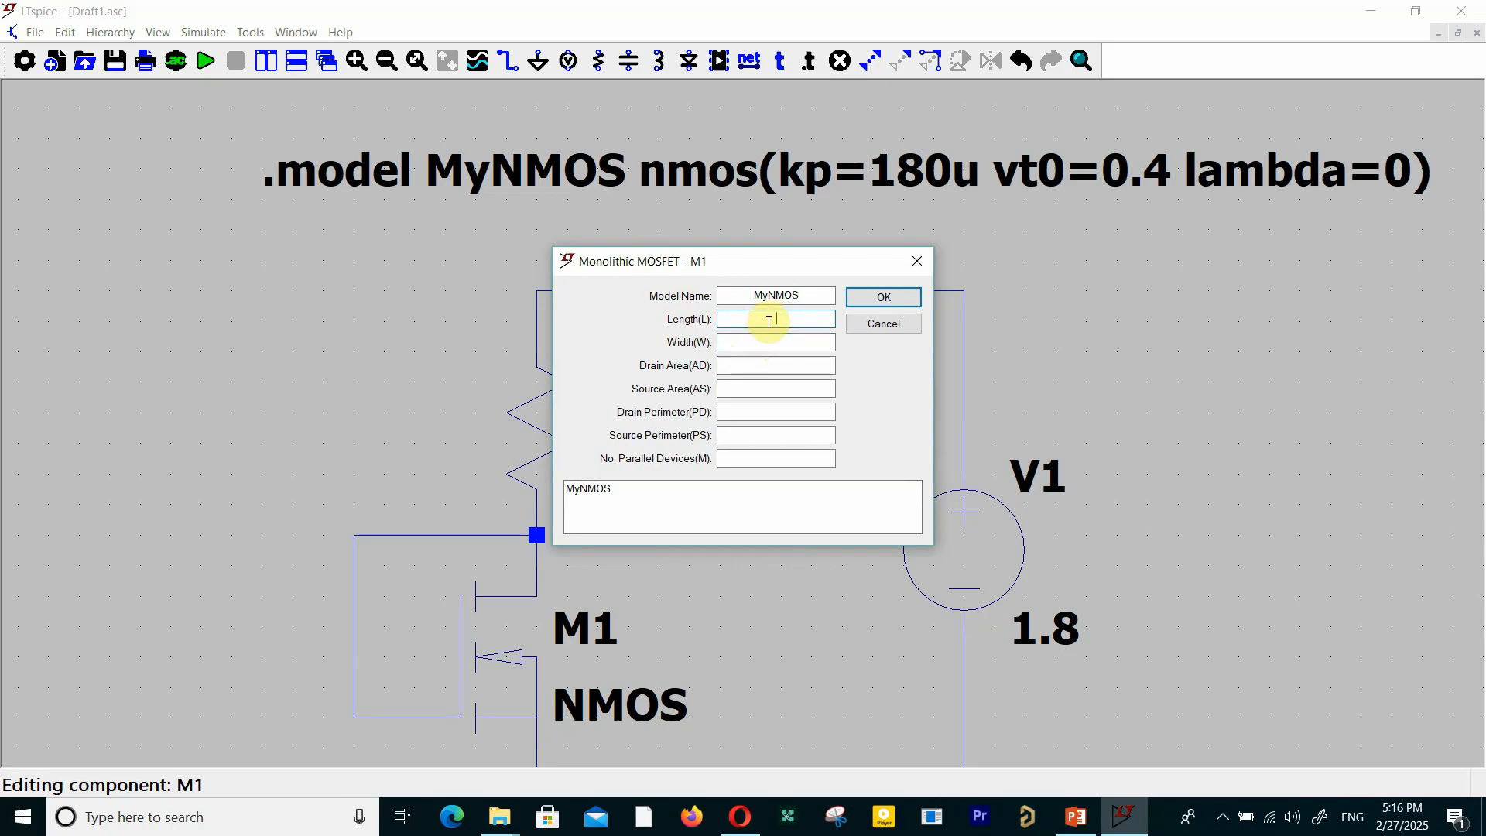
type("1u")
left_click(785, 344)
type("25u")
key("Return")
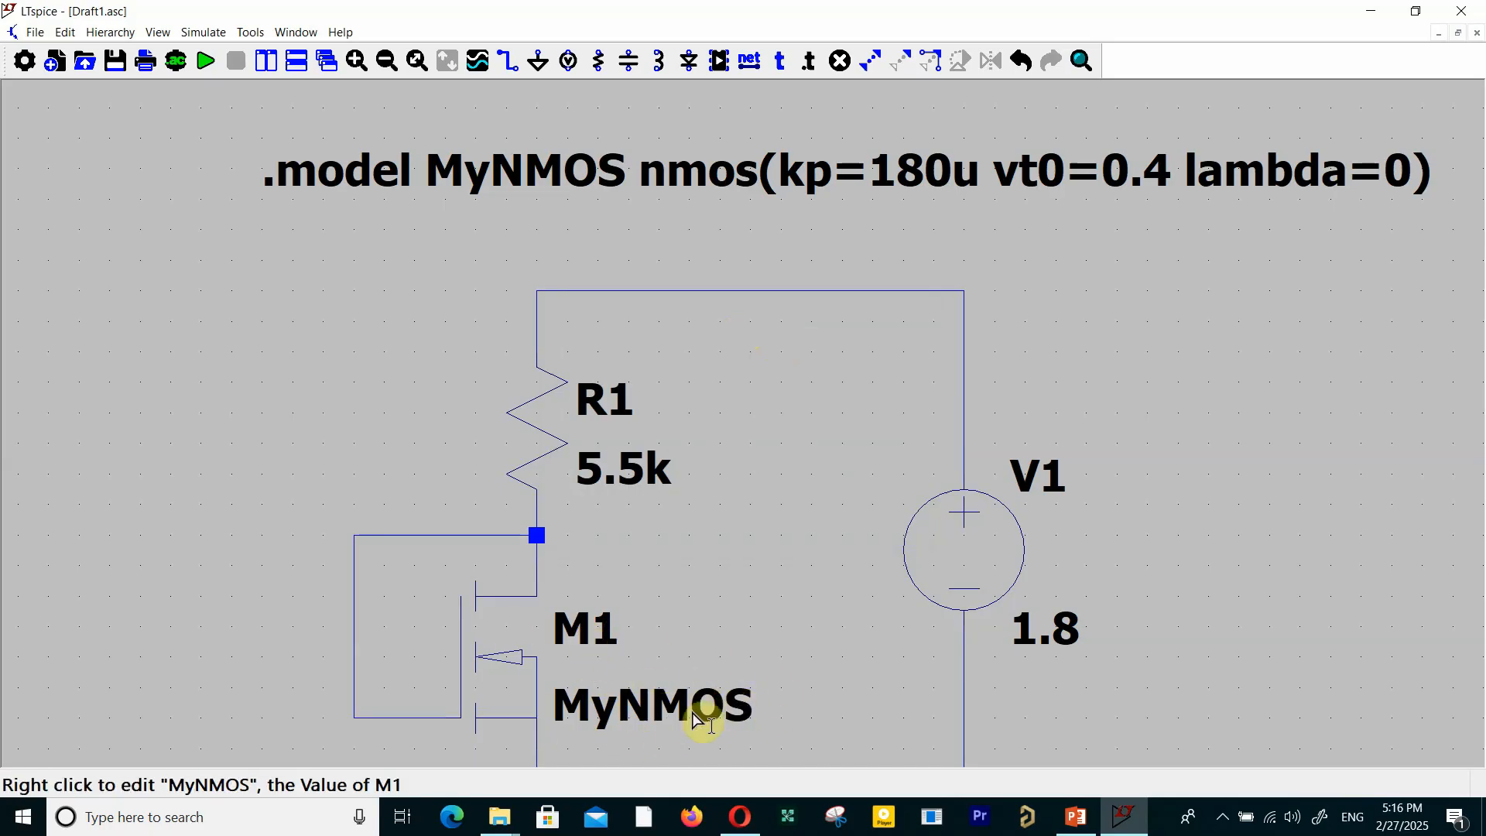
Step: Add a ".op" SPICE directive directly below the model statement
scroll(785, 651, "down", 1)
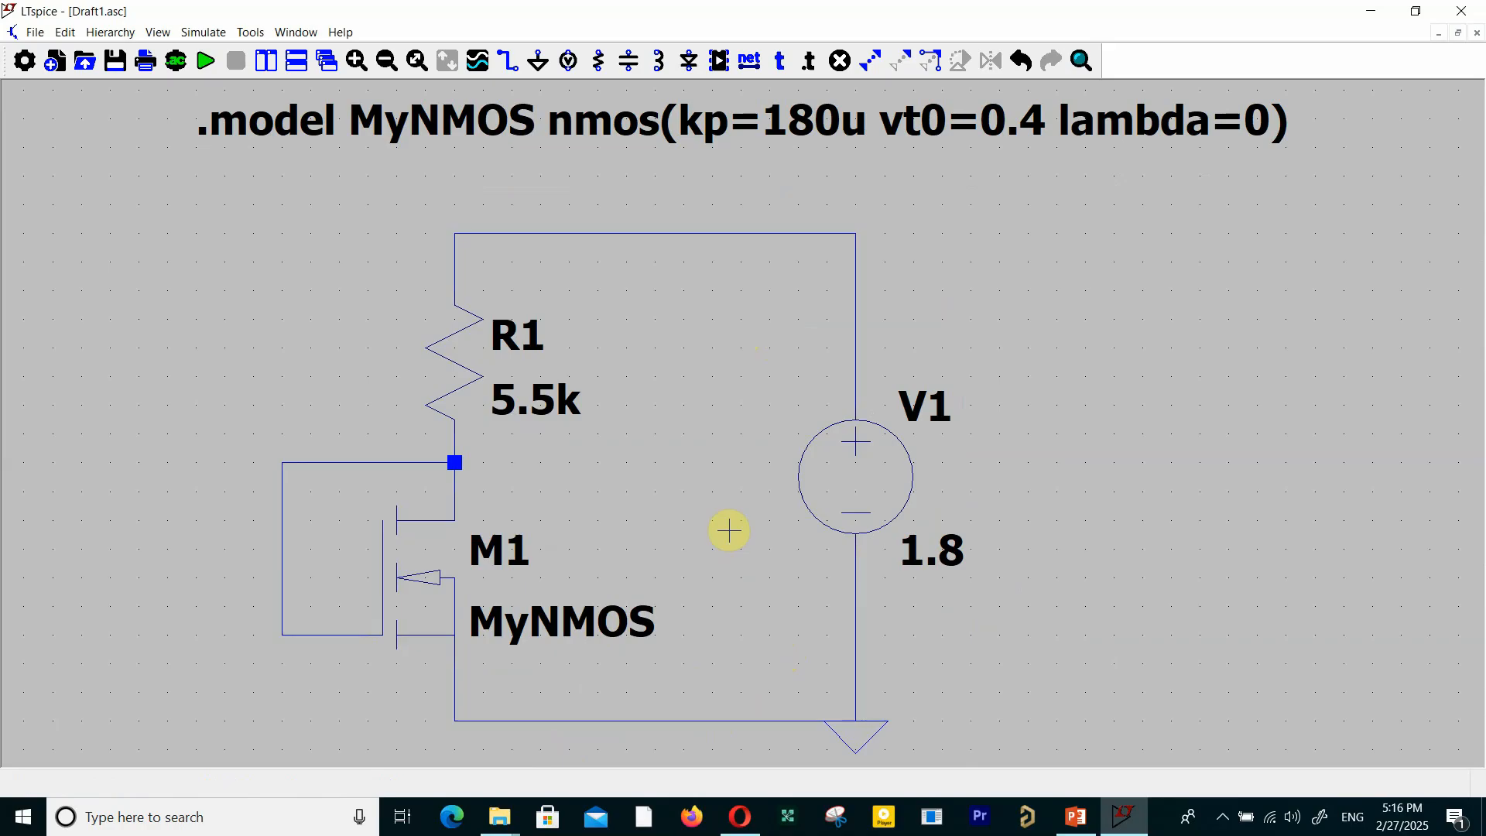
key("s")
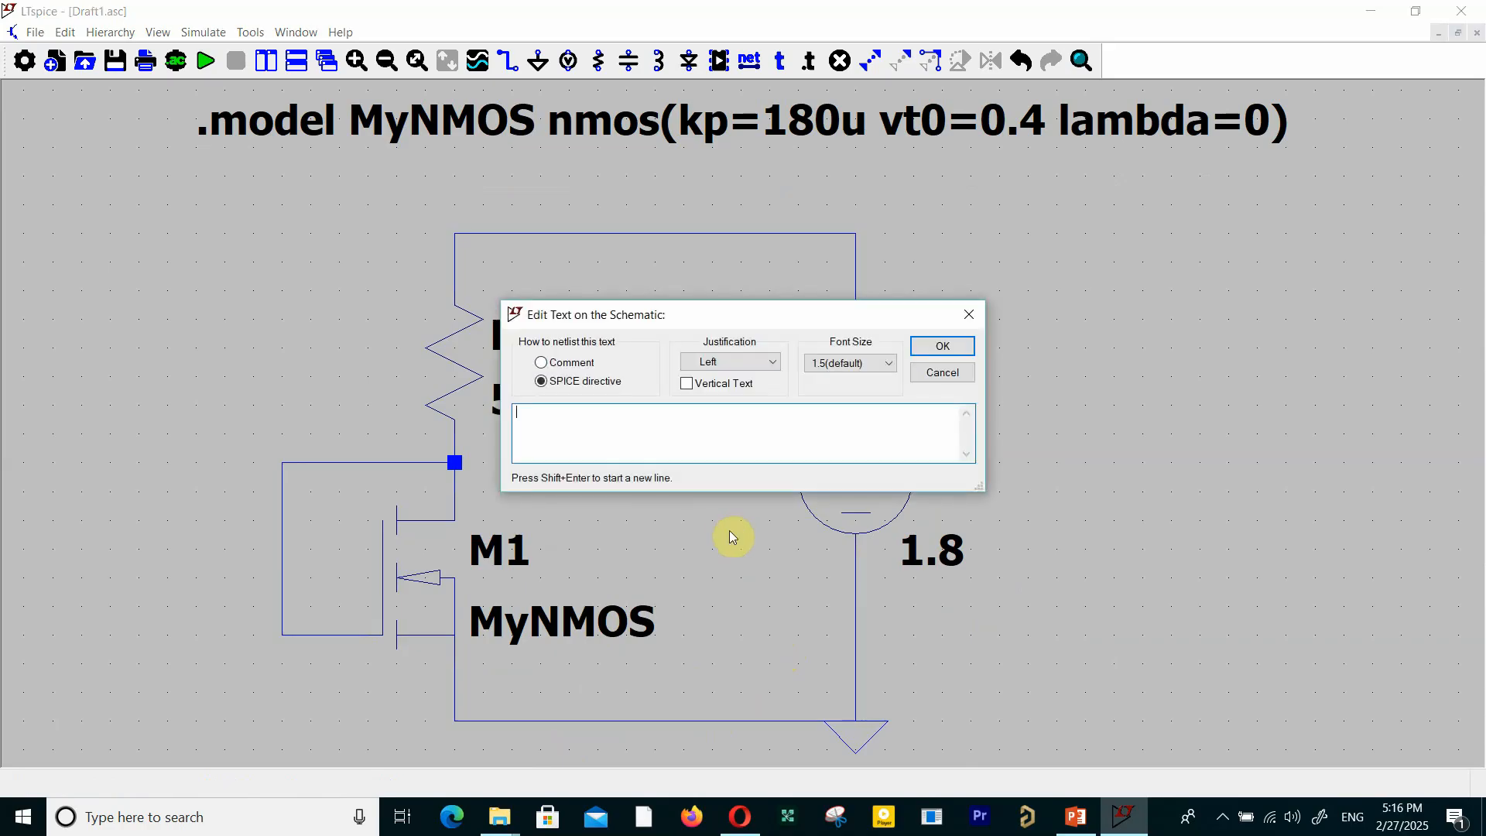
type(".op")
key("Return")
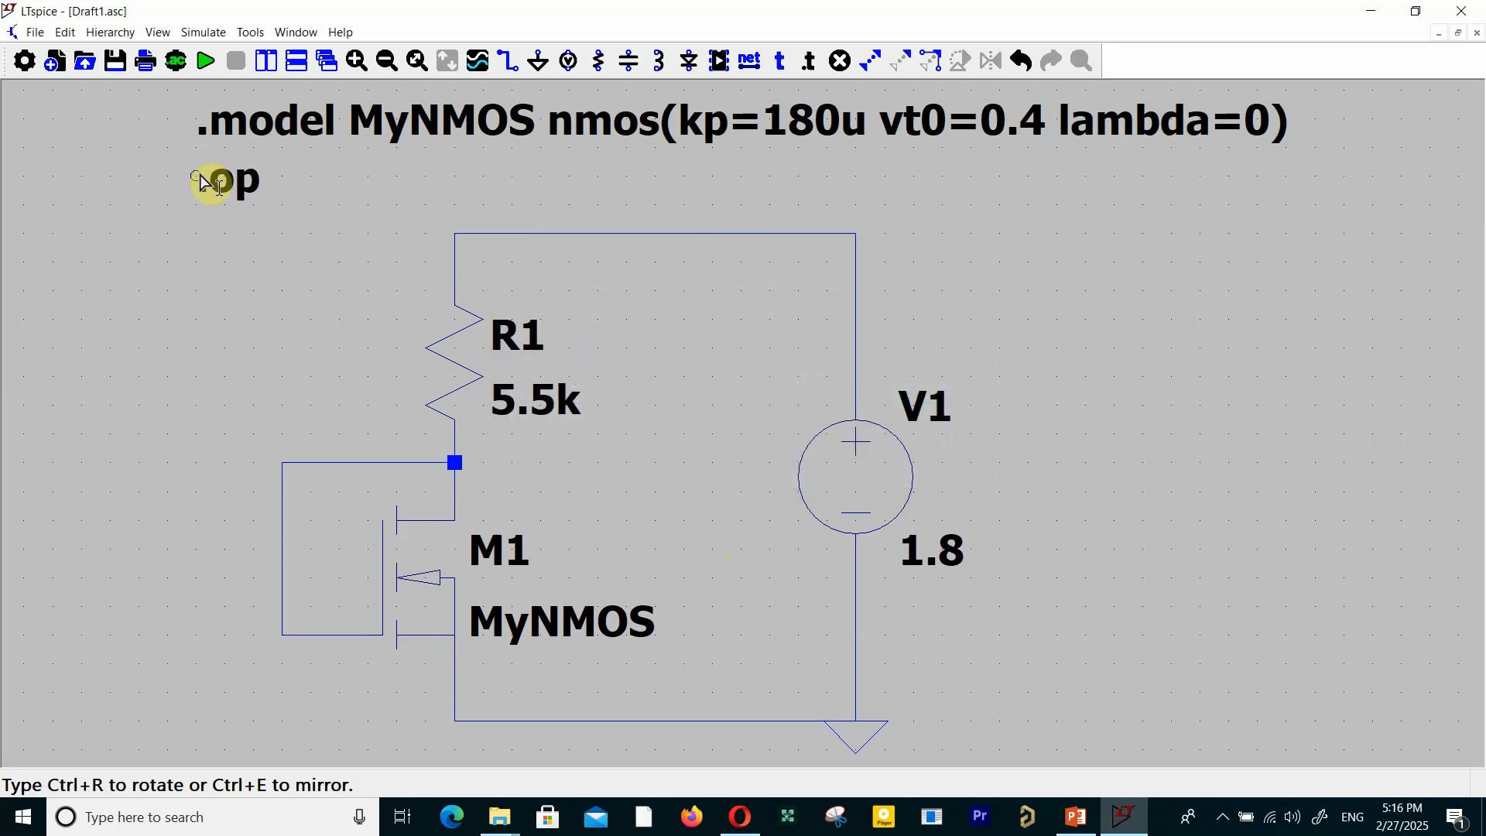
left_click(203, 183)
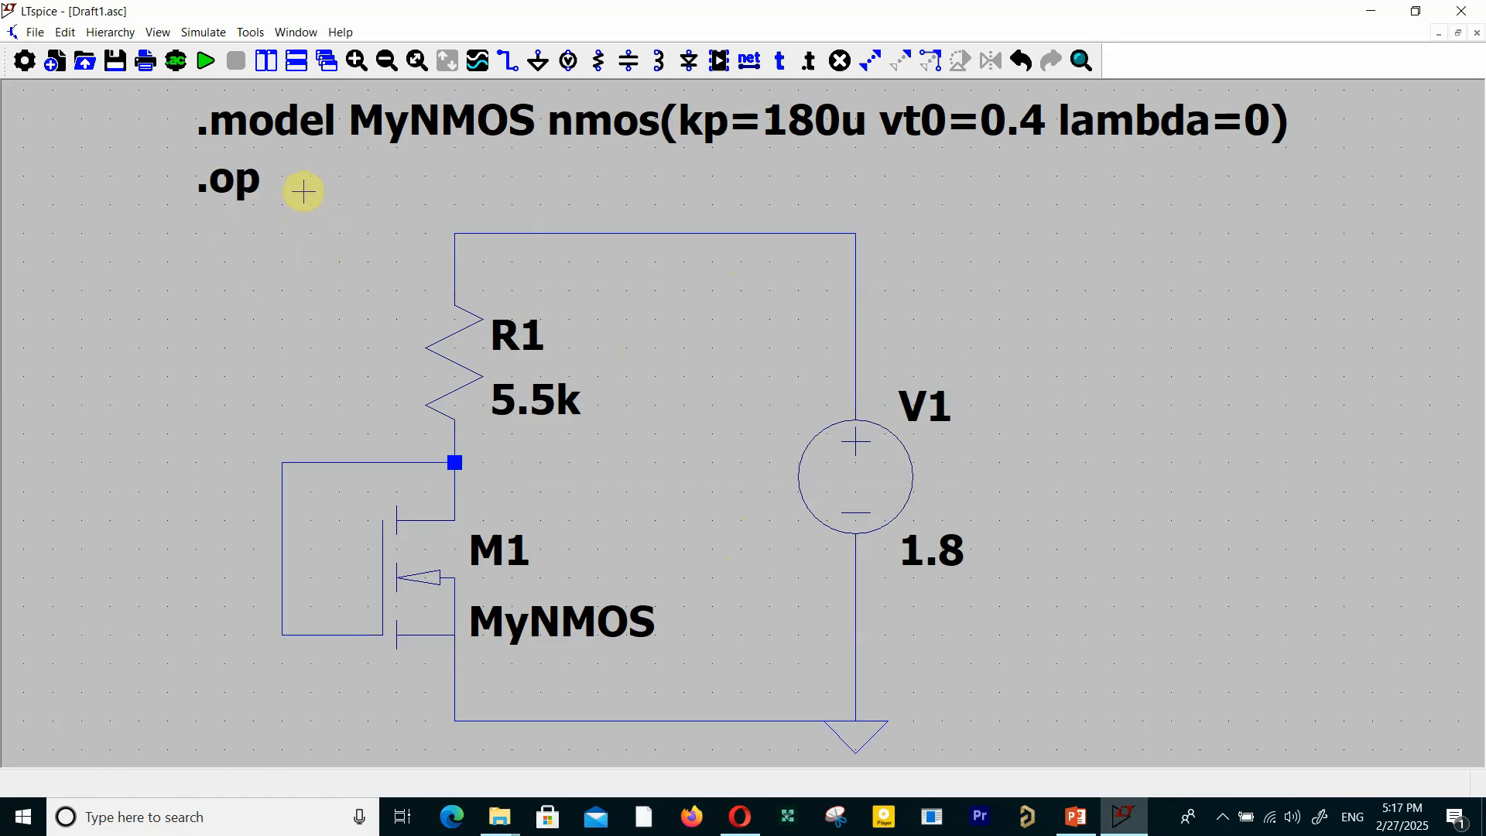
Step: Run the operating point simulation, then narrow the results window and move it beside V1 so the circuit is uncovered
left_click(205, 63)
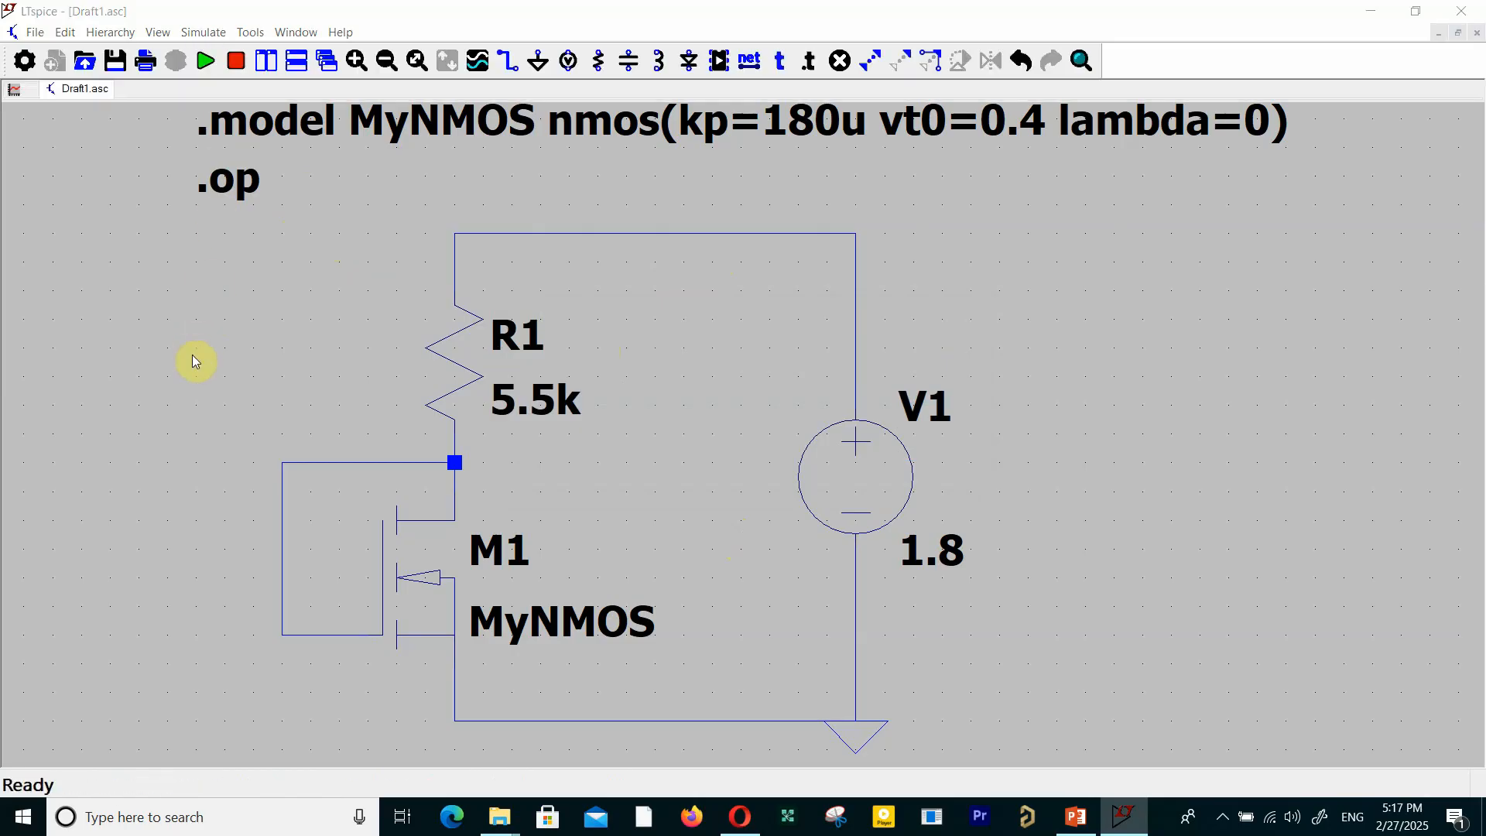
left_click_drag(636, 169, 901, 258)
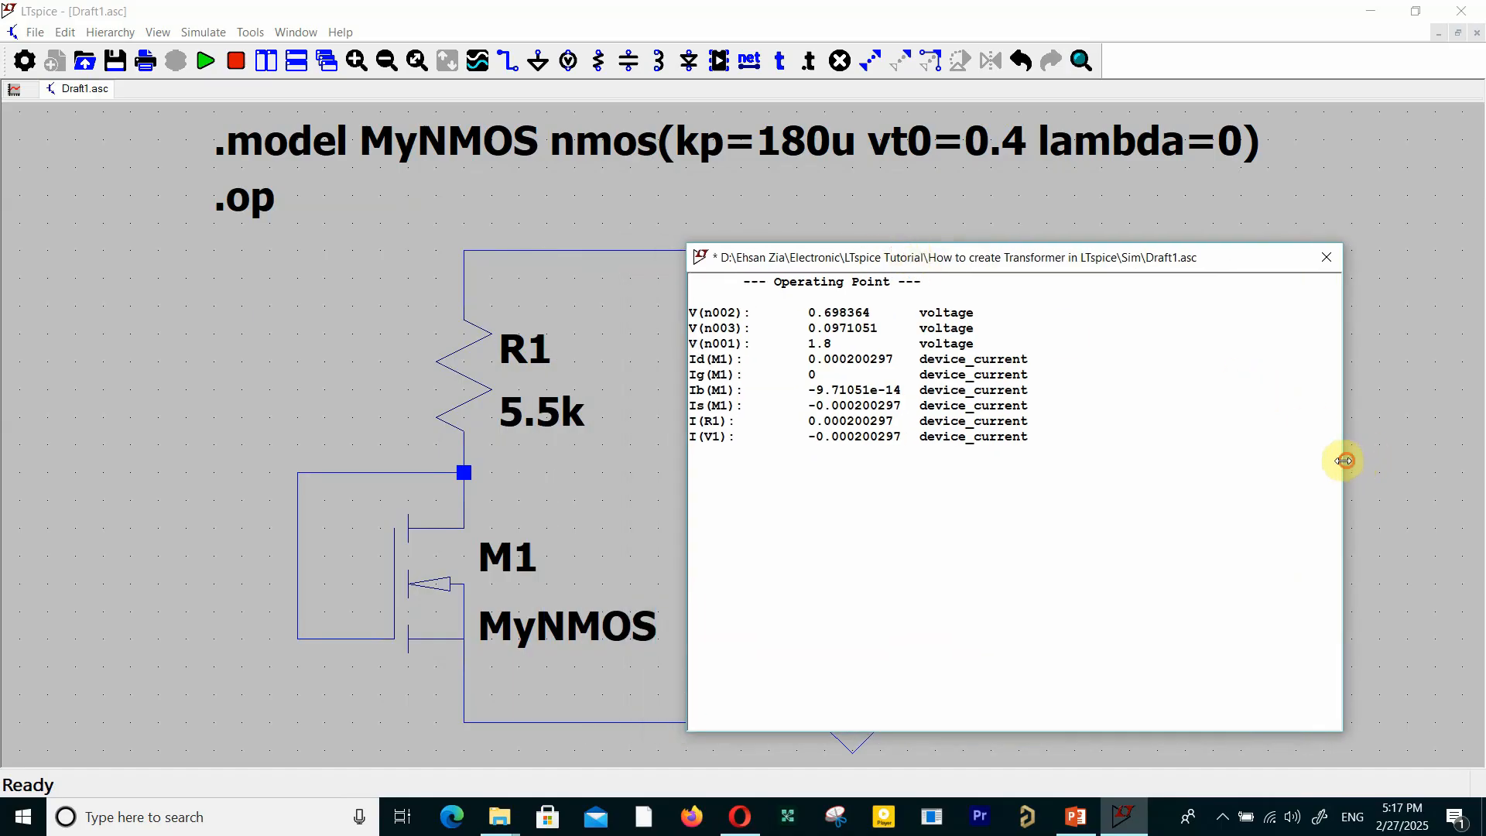
left_click_drag(1344, 458, 1189, 462)
left_click_drag(990, 727, 992, 719)
left_click_drag(856, 259, 1152, 225)
left_click_drag(980, 325, 1240, 335)
left_click(1258, 335)
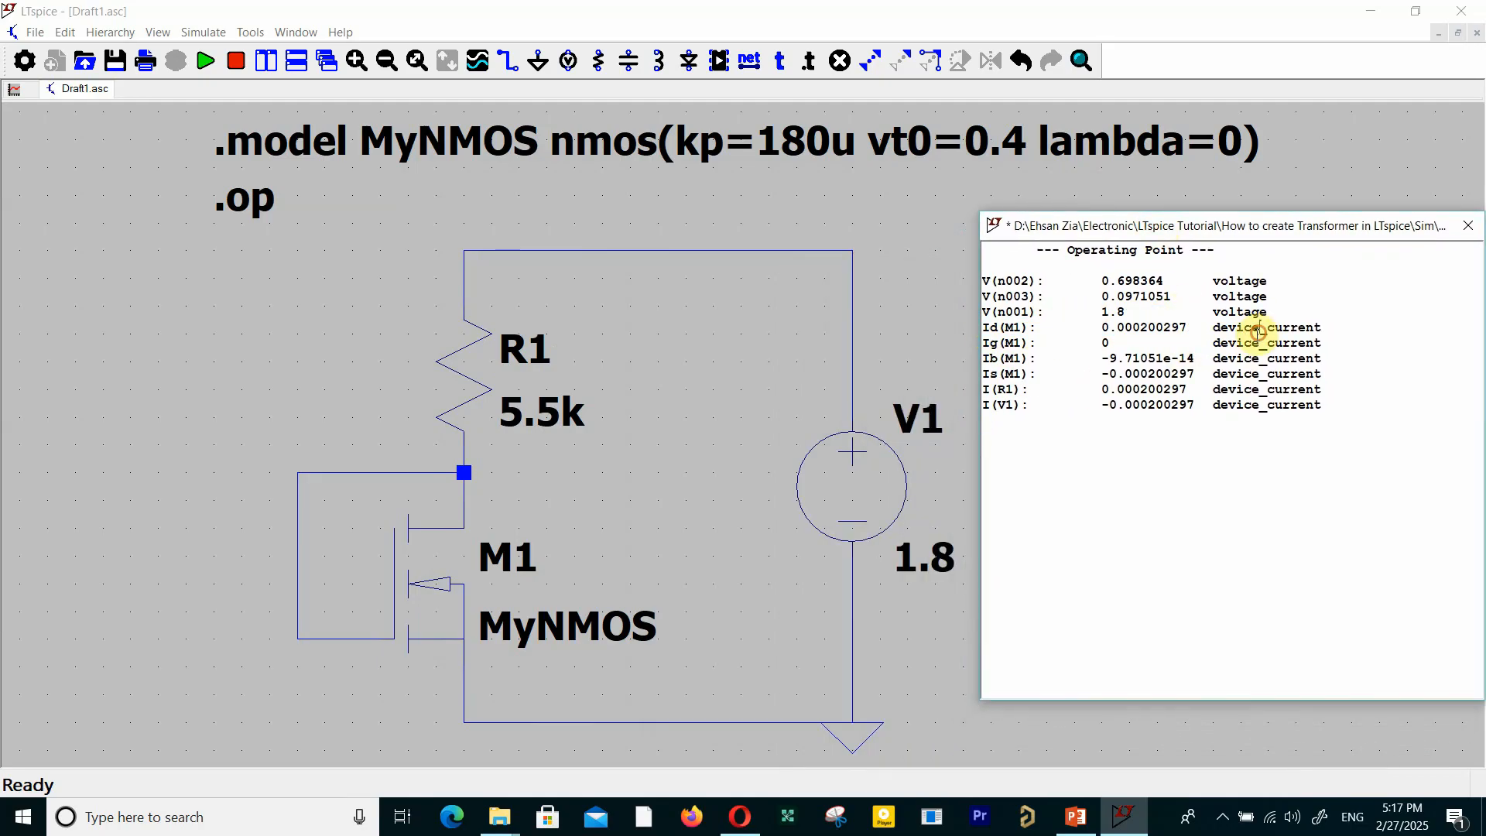